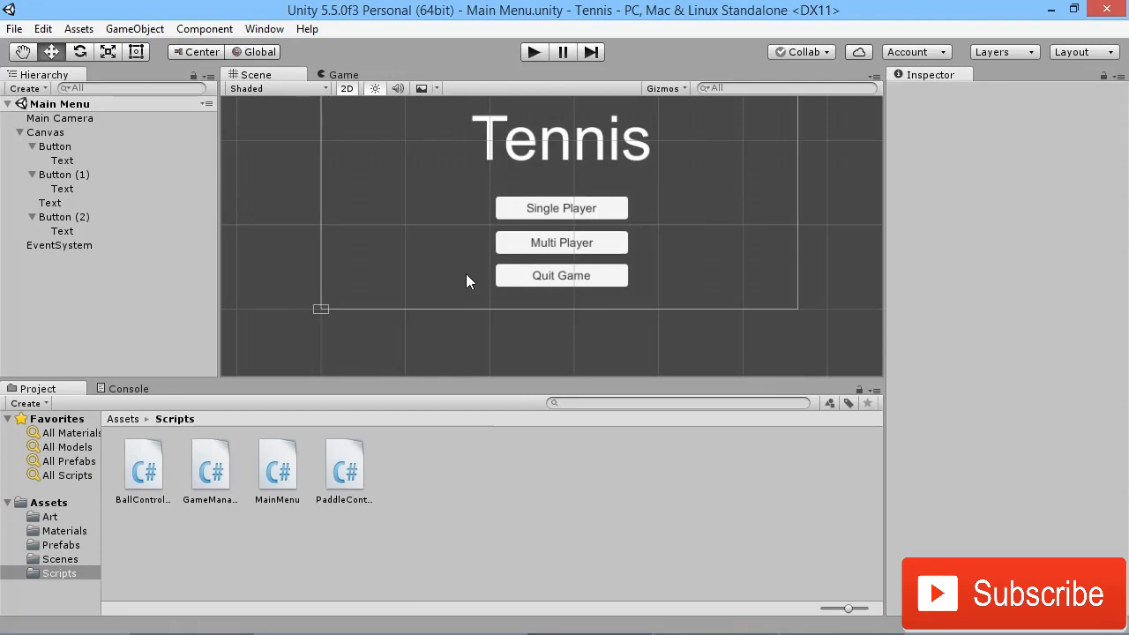
Step: Attach the MainMenu script from the Scripts folder to the Canvas as a component
click(45, 136)
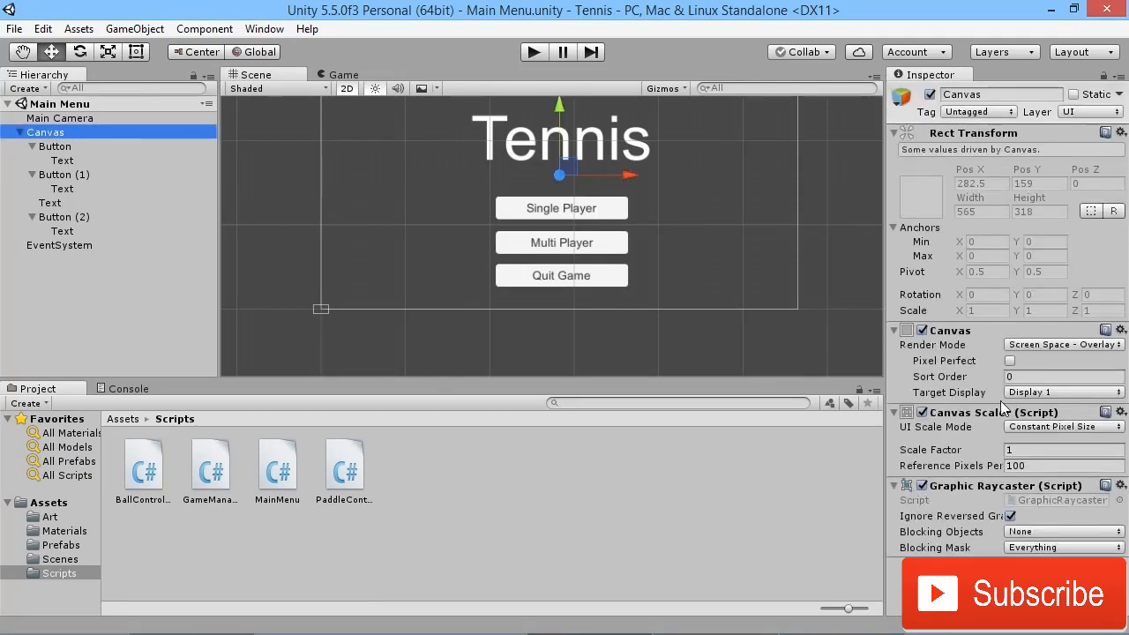
drag(273, 472, 952, 613)
scroll(975, 511, down, 2)
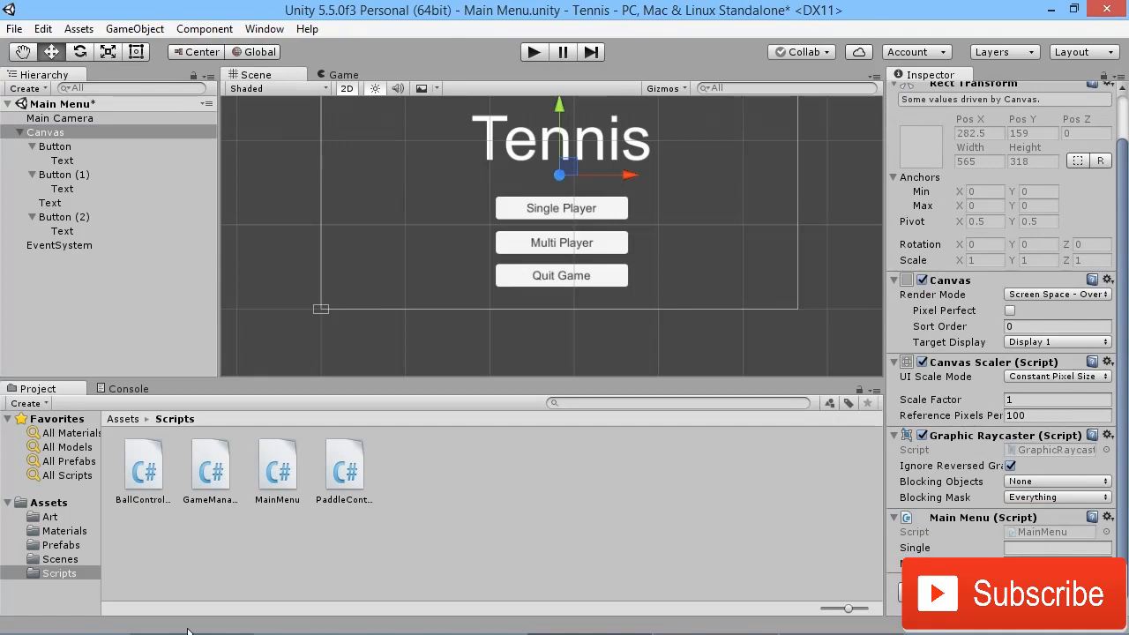
Step: Set the Main Menu script's Single field to SinglePlayer and its Multi field to Multiplayer, matching the names in the Scenes folder
click(58, 559)
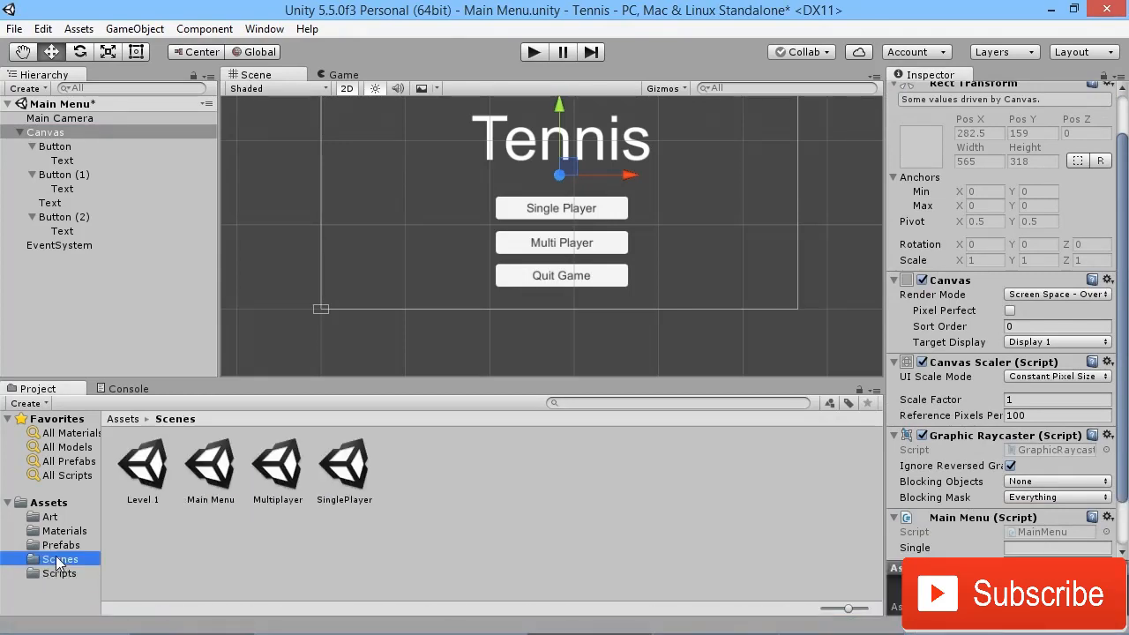
scroll(1017, 477, down, 2)
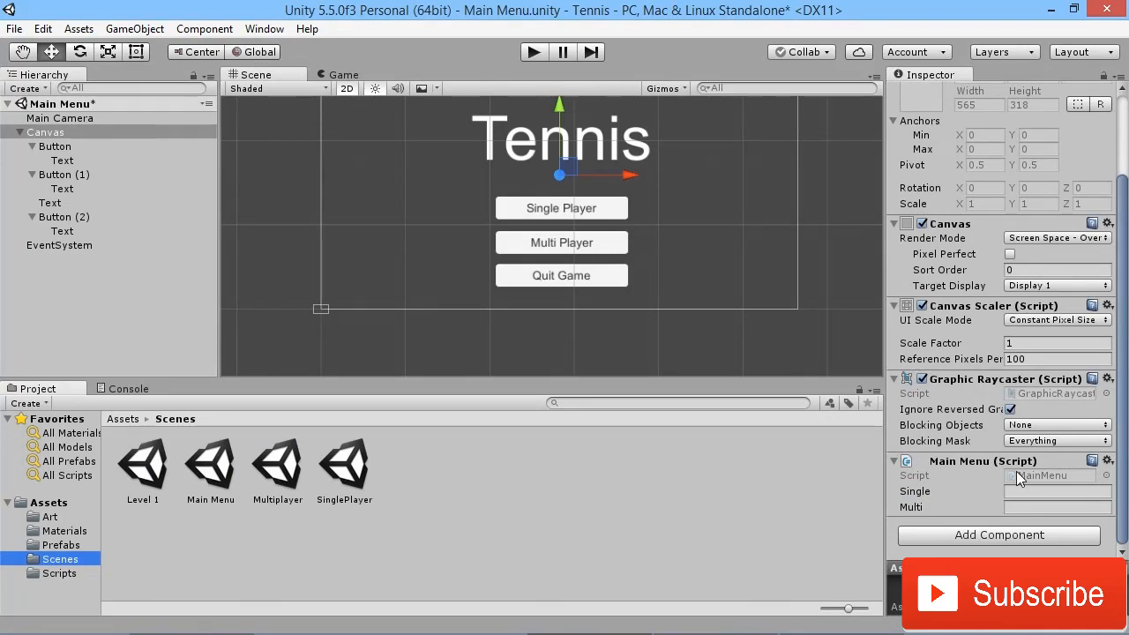
click(1041, 491)
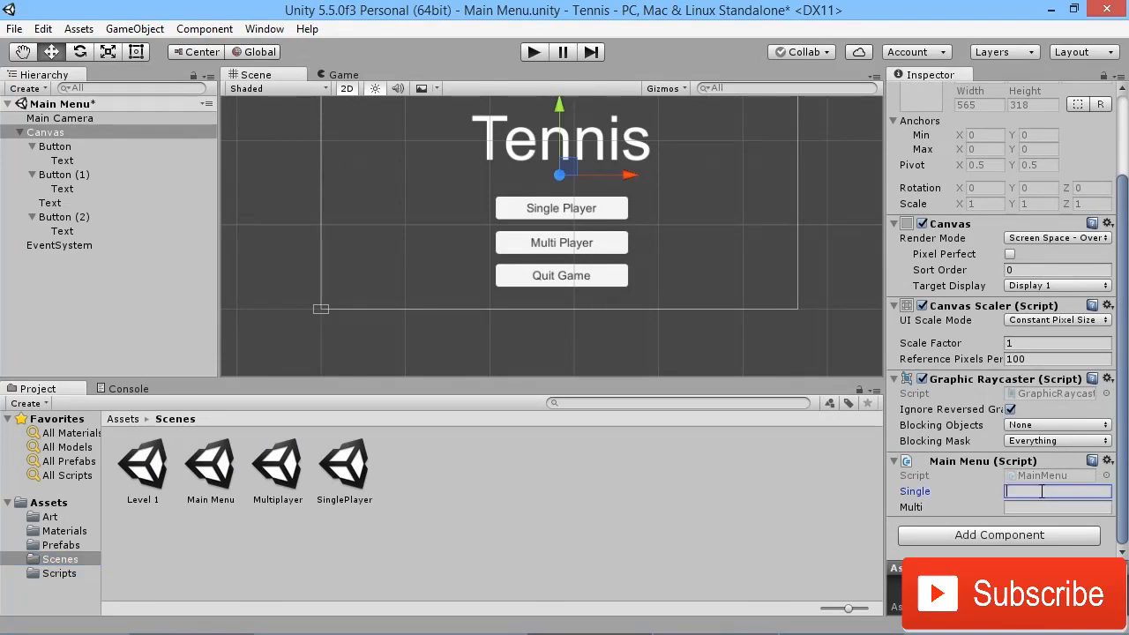
text(SinglePlayer)
click(1043, 507)
text(Multiplayer)
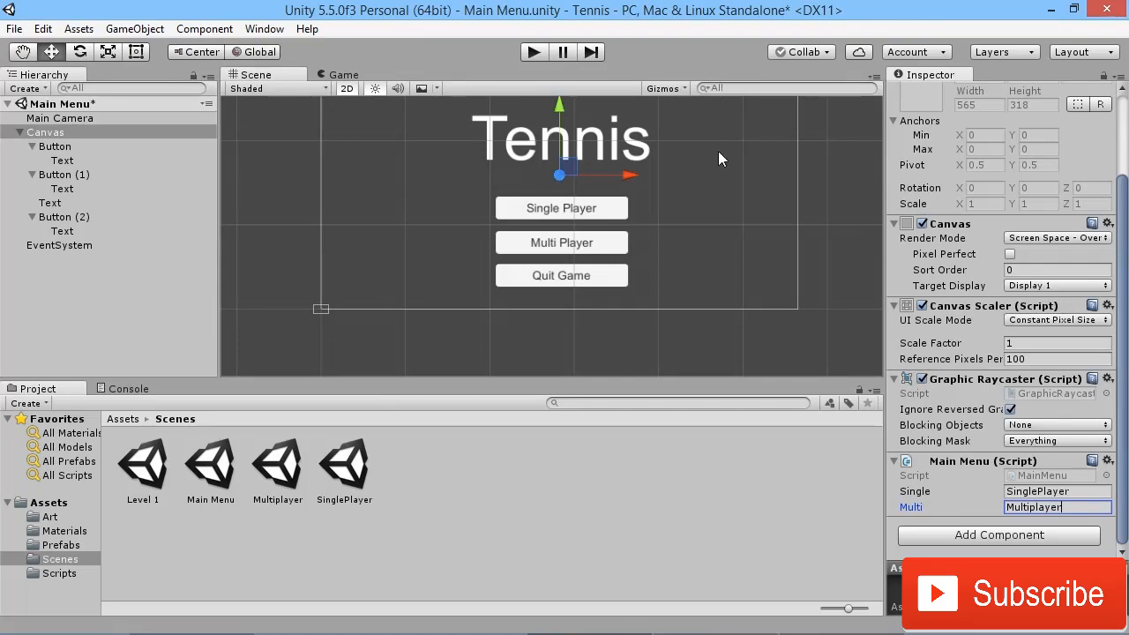
Step: Add an On Click event to Button, Button (1) and Button (2) together, with the Canvas as its target object
click(56, 147)
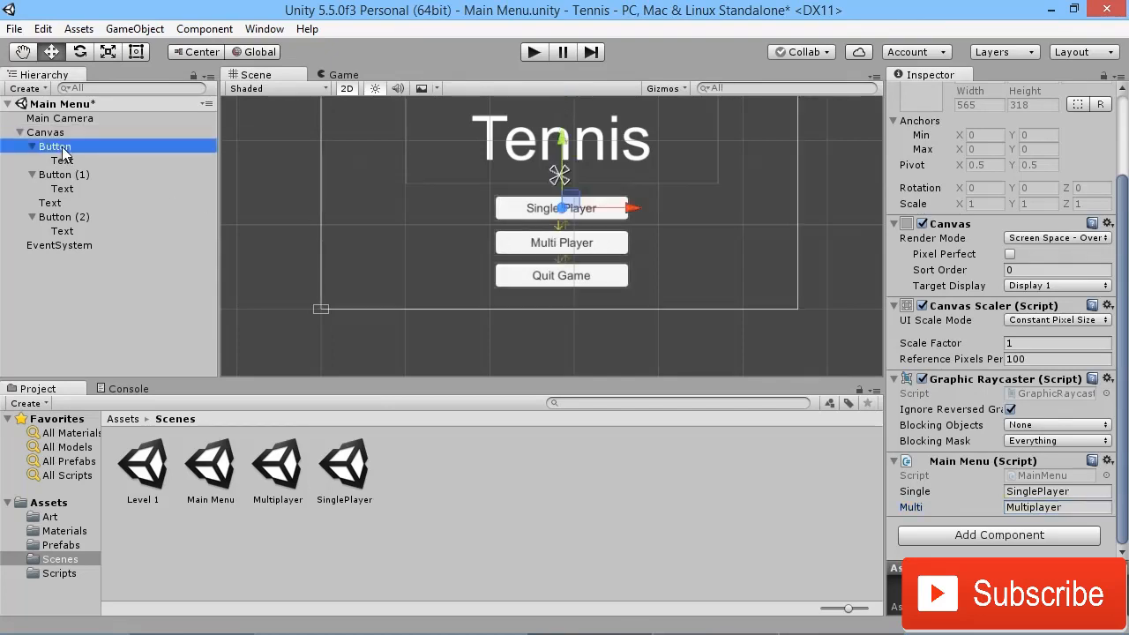
ctrl+click(67, 174)
ctrl+click(58, 217)
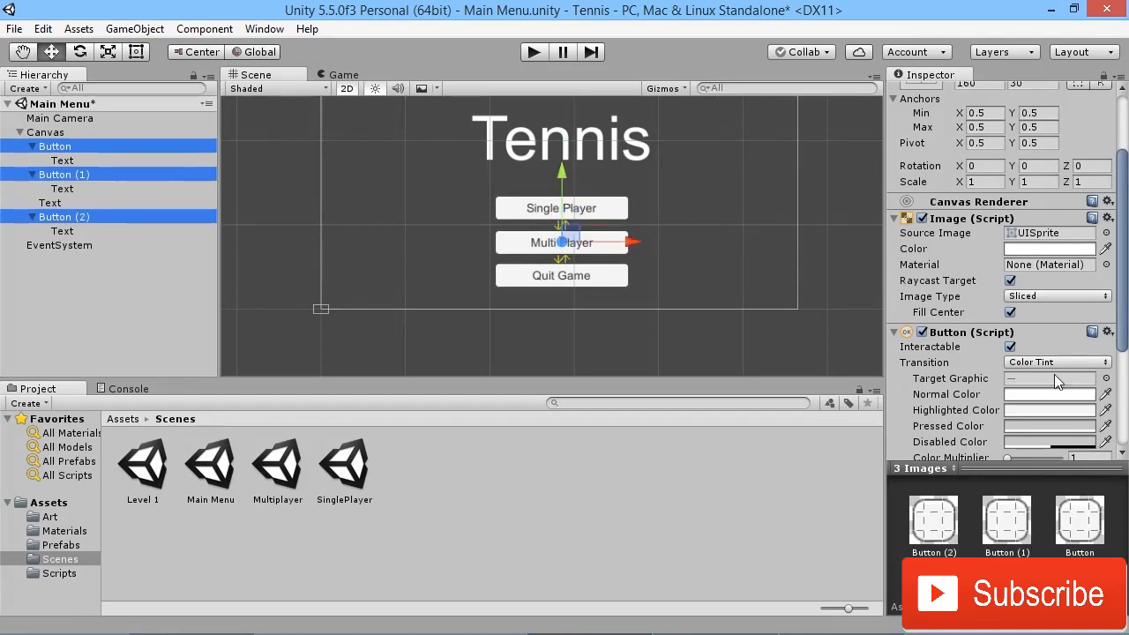
scroll(1069, 390, down, 5)
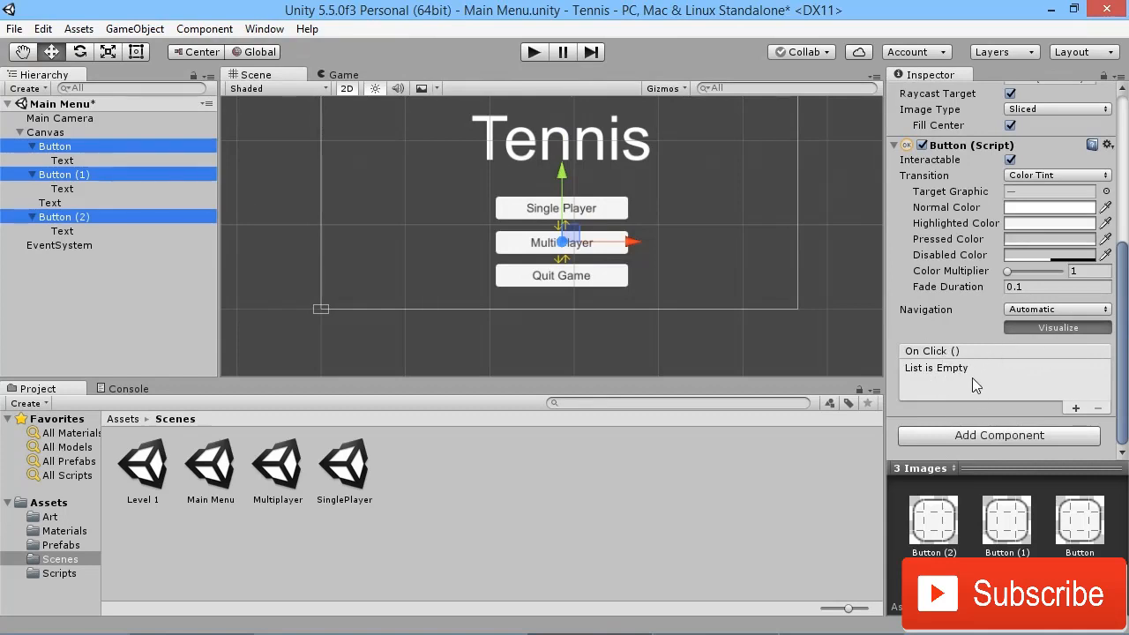
click(1075, 407)
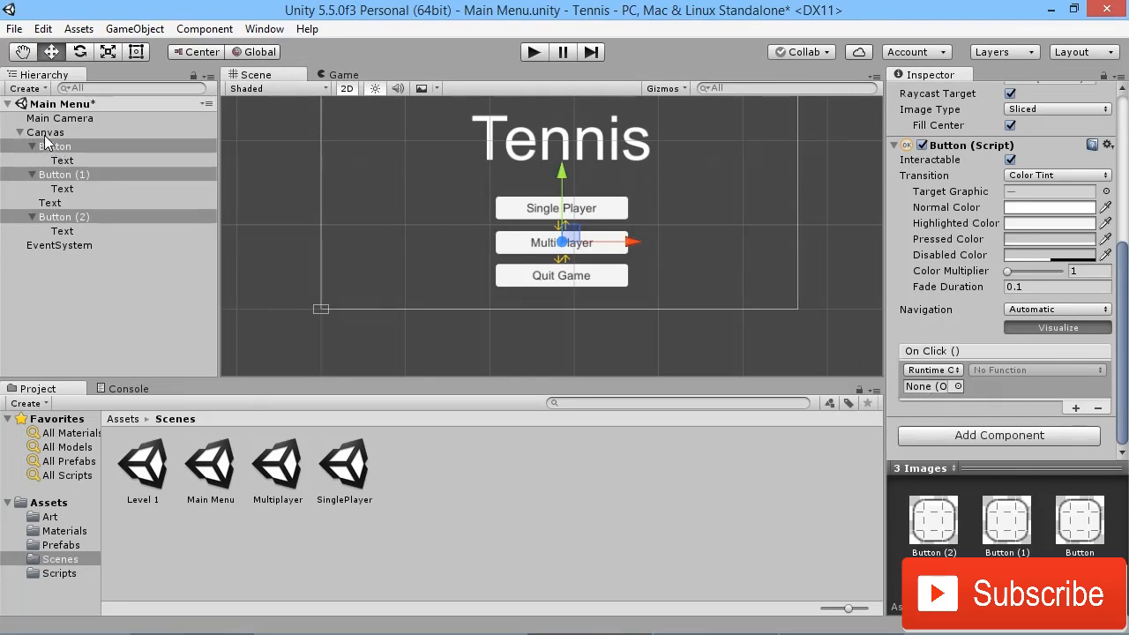
drag(51, 141, 933, 389)
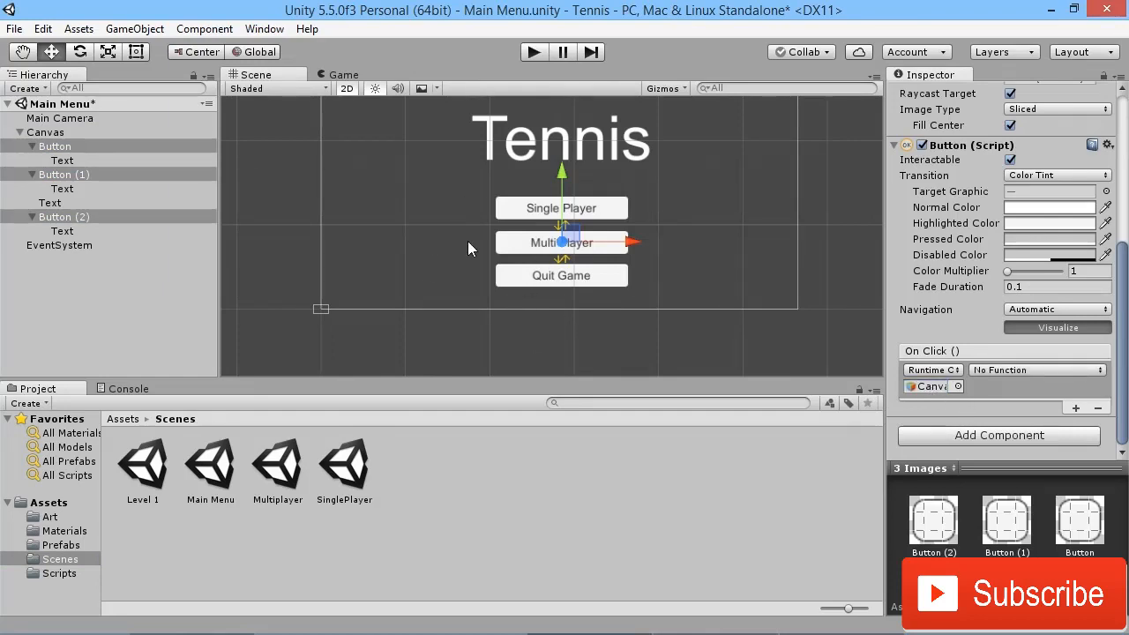
click(117, 286)
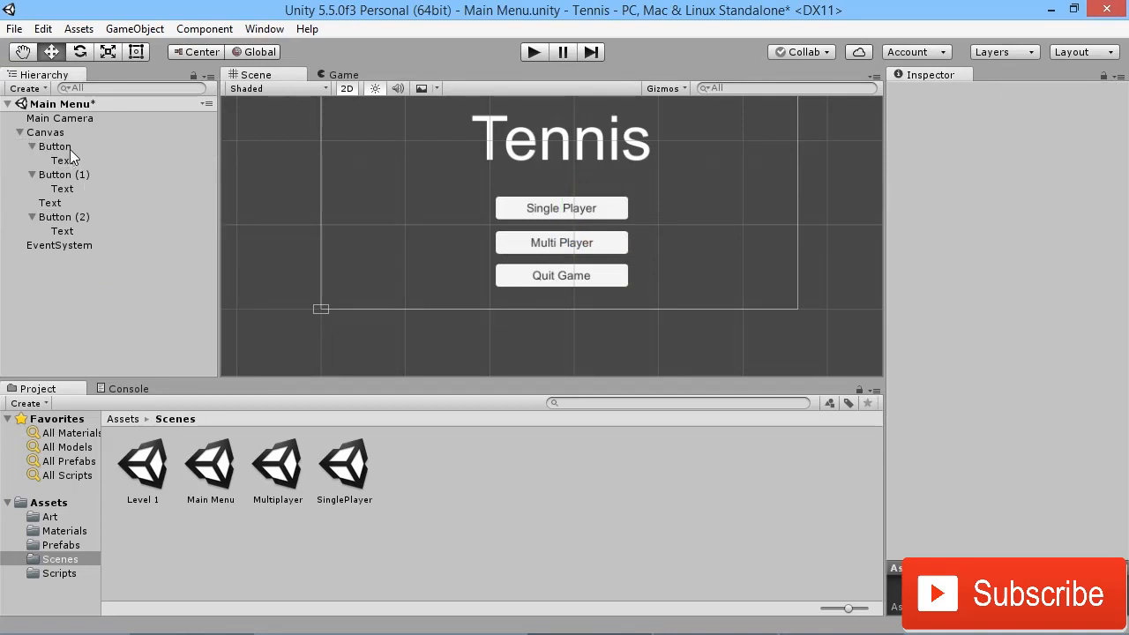
Step: Assign the MainMenu LoadSingle function to the On Click event of the Single Player button
click(72, 148)
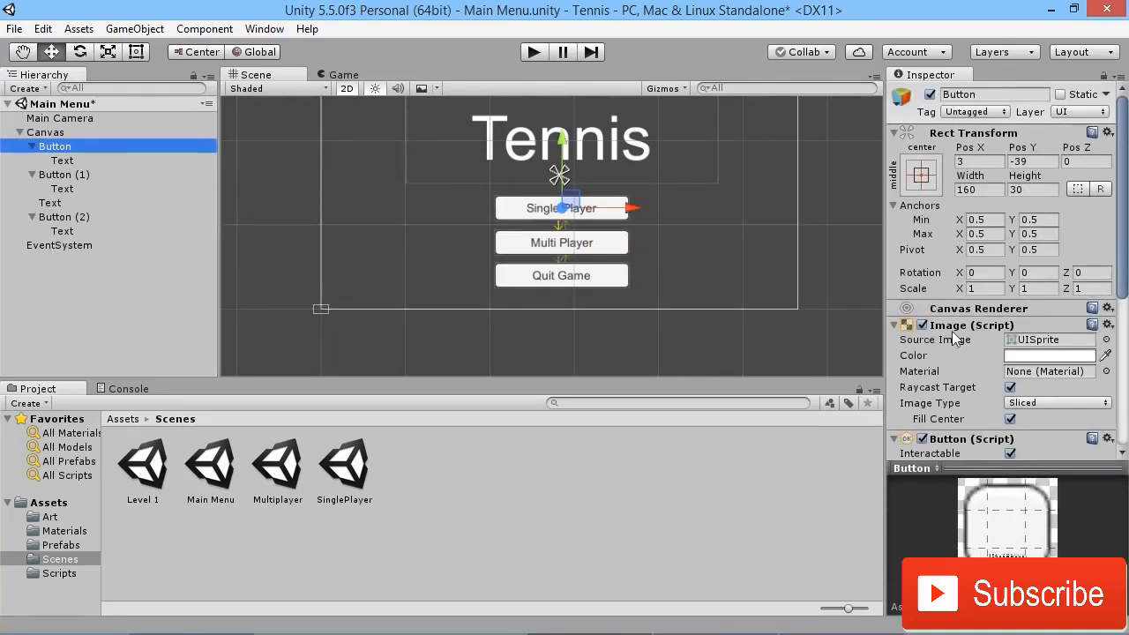
scroll(970, 339, down, 5)
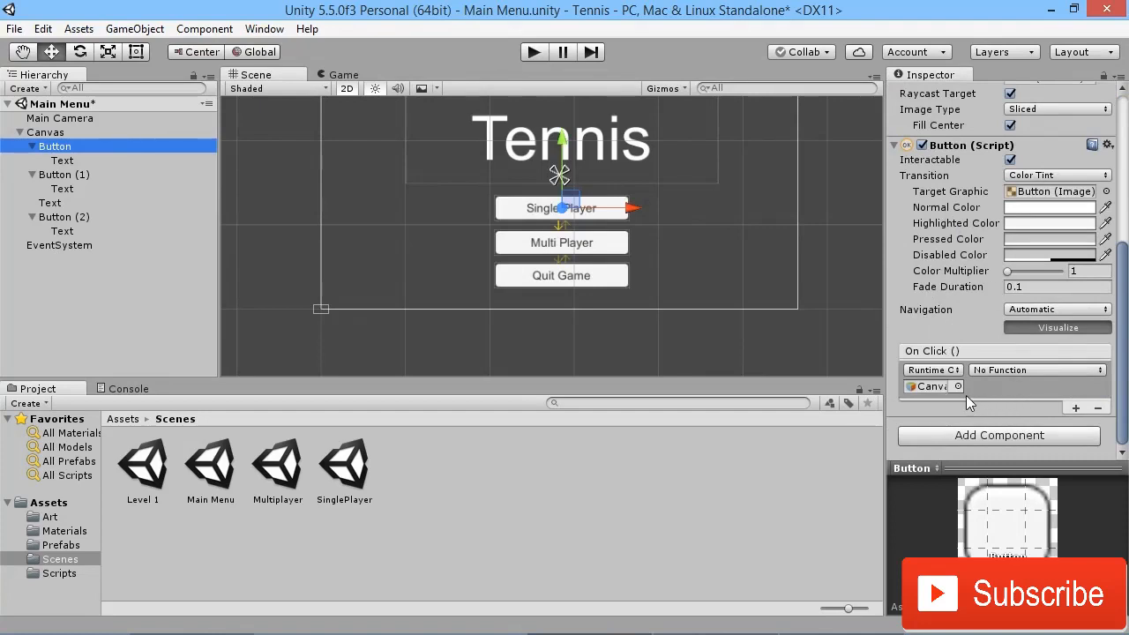
click(1016, 371)
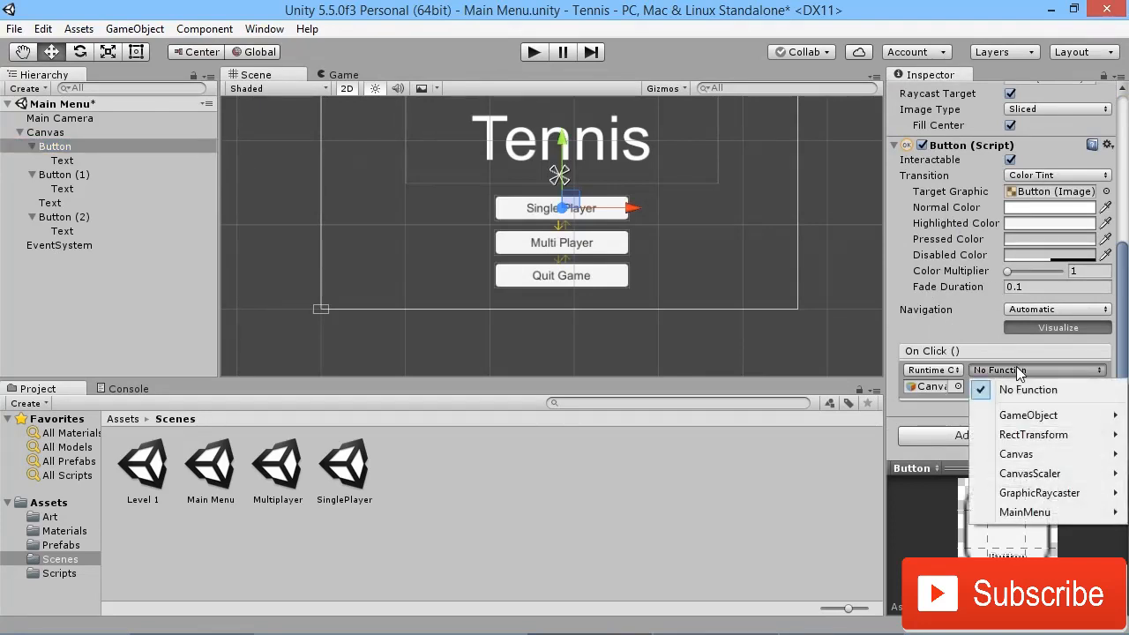
mouse_move(1013, 512)
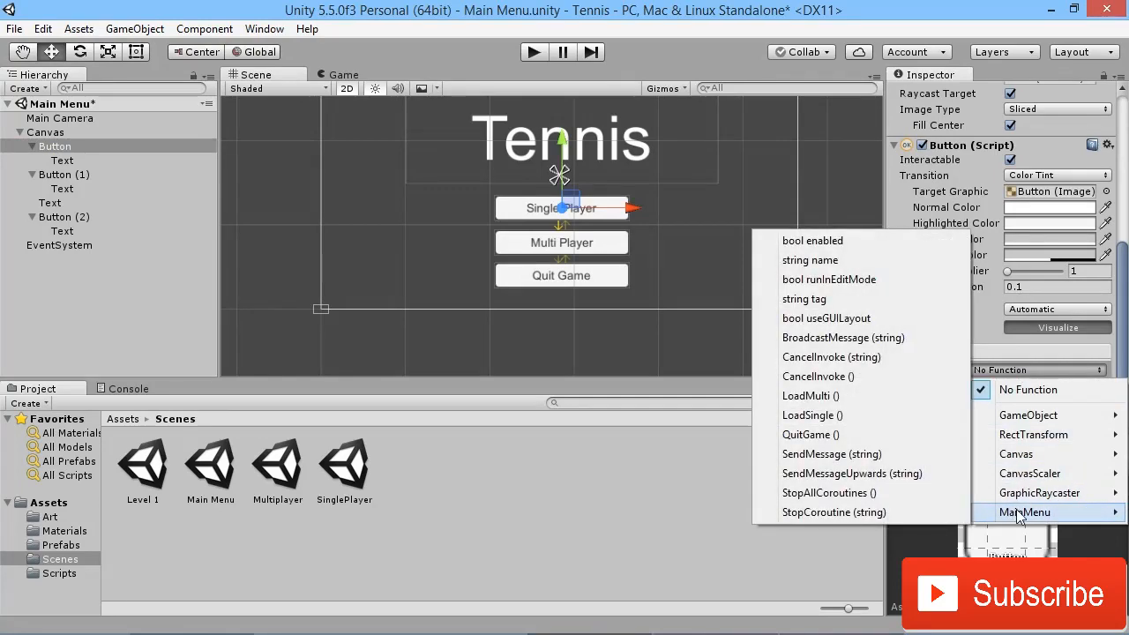
click(812, 415)
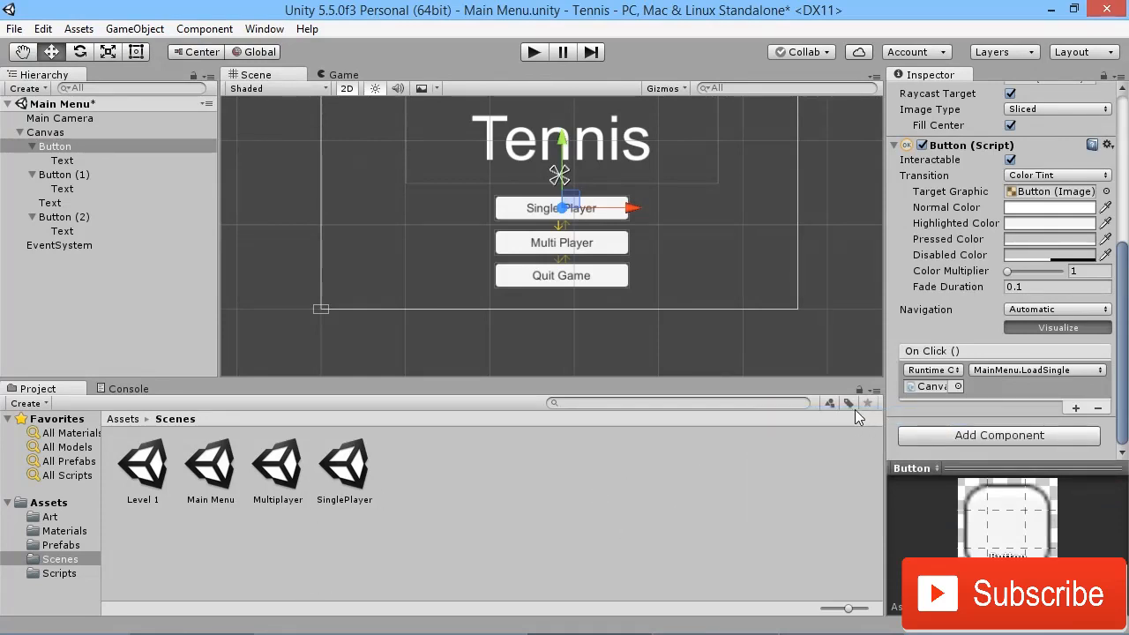
Step: Assign the MainMenu LoadMulti function to the On Click event of the Multi Player button
click(58, 175)
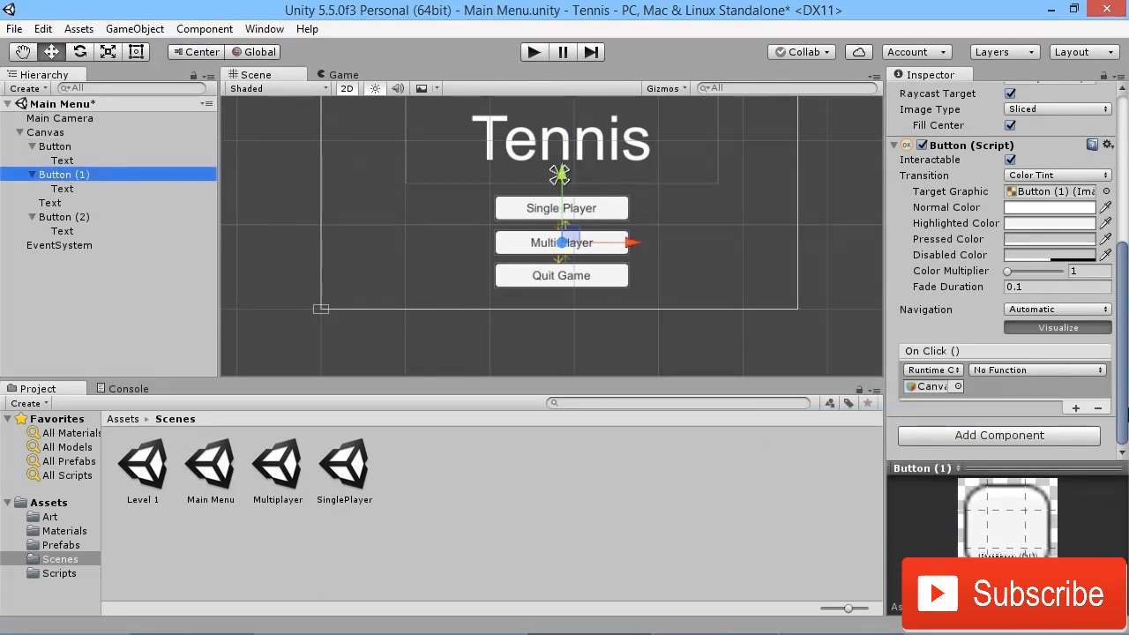
click(1013, 370)
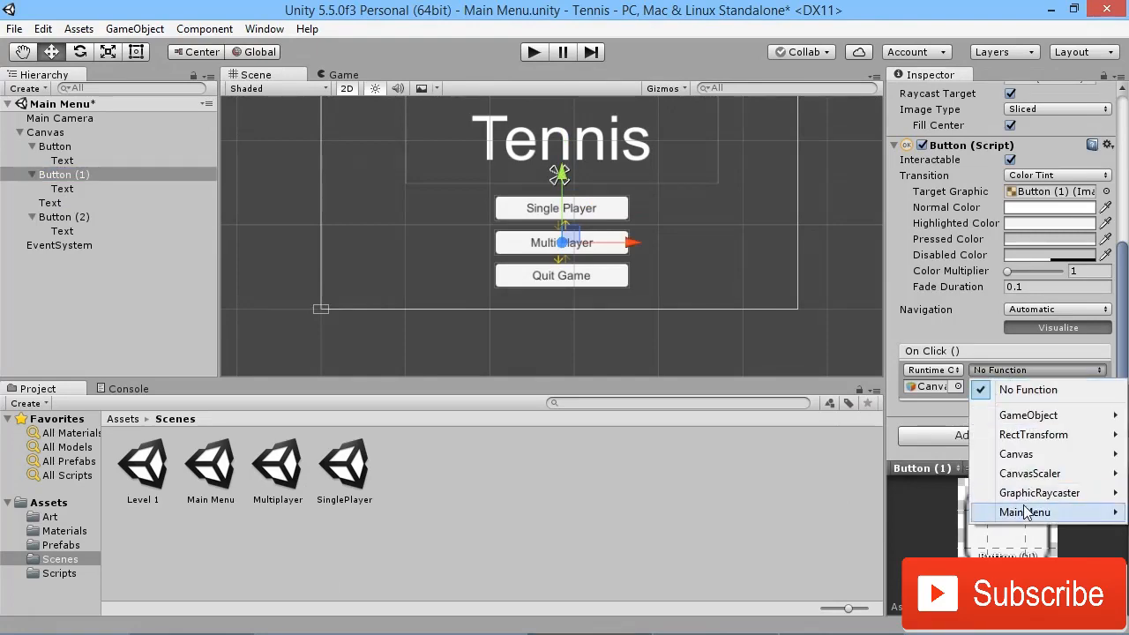
mouse_move(1025, 513)
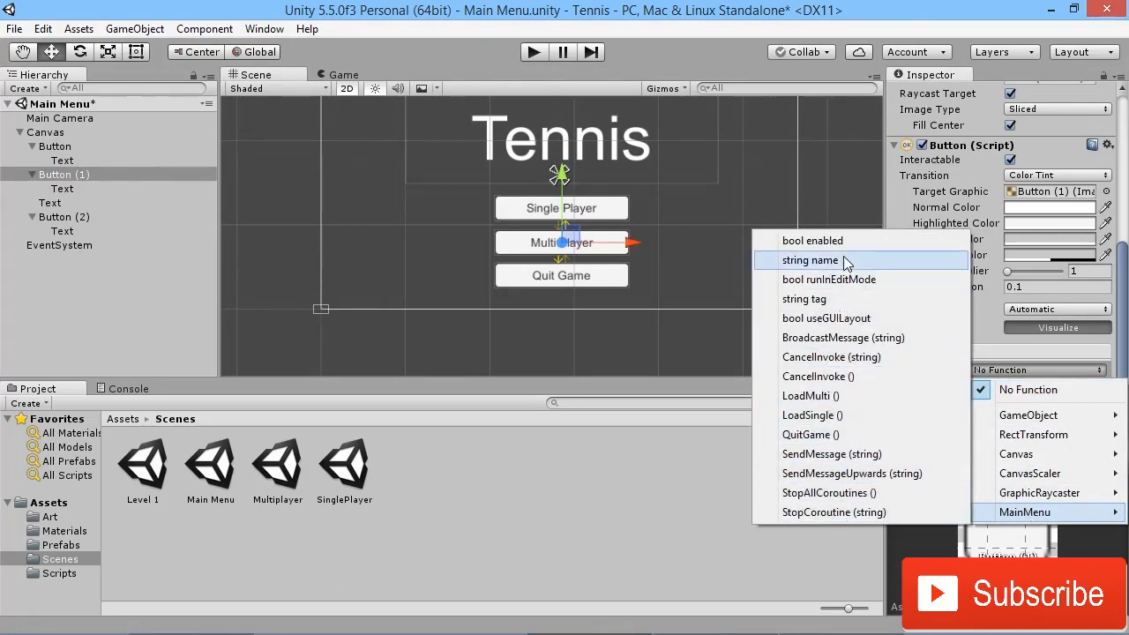
click(813, 396)
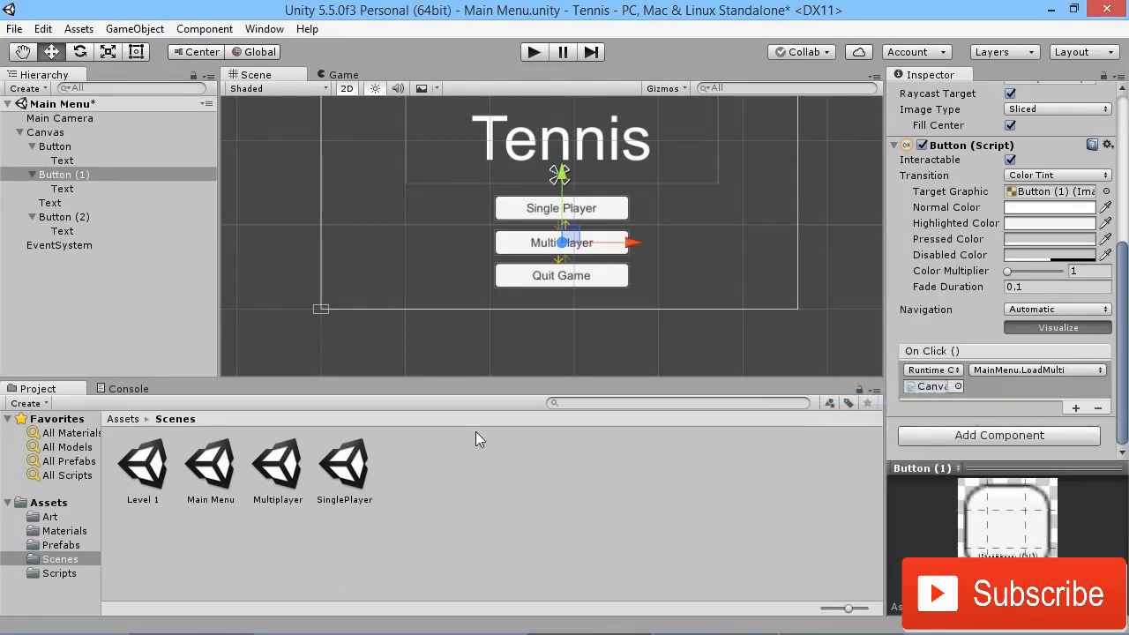
Step: Assign the MainMenu QuitGame function to the On Click event of the Quit Game button
click(64, 217)
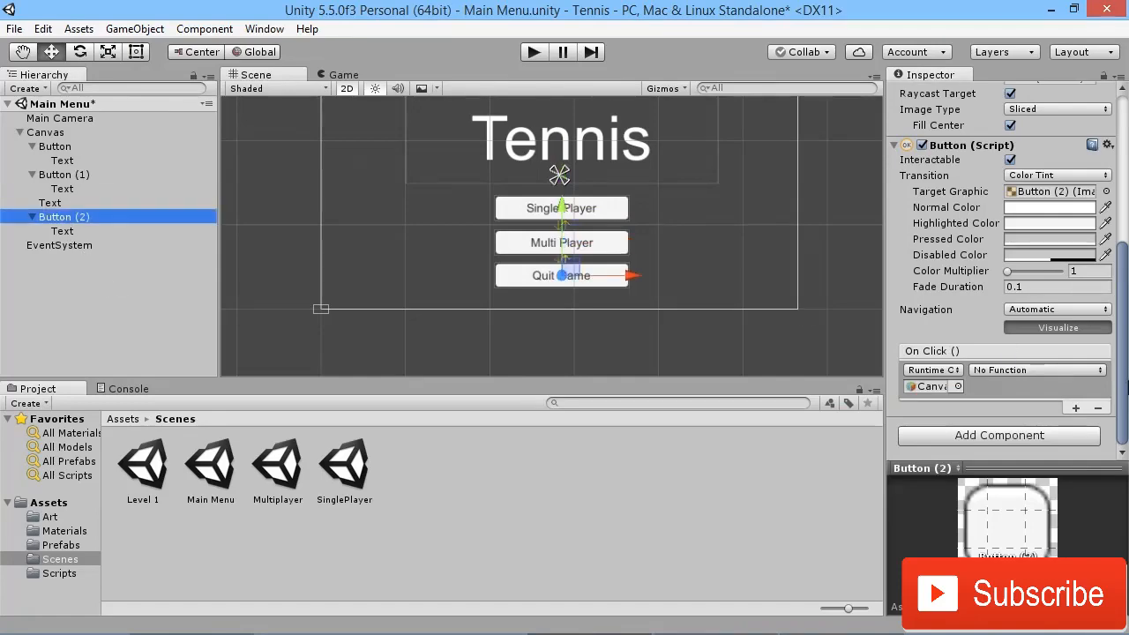
click(1051, 374)
mouse_move(1023, 512)
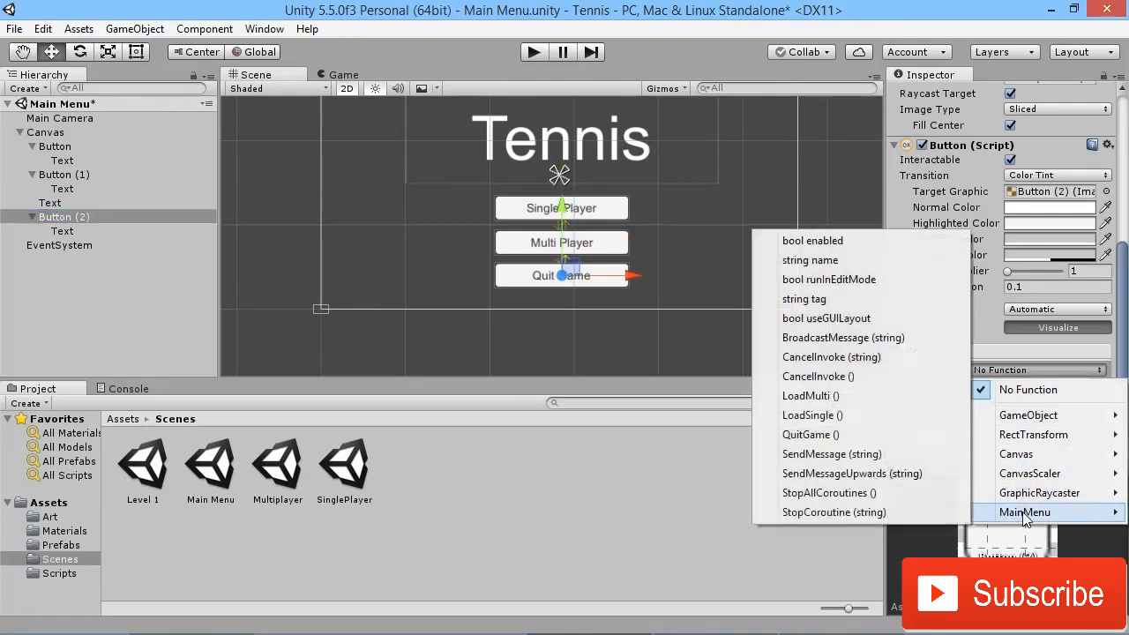
click(811, 434)
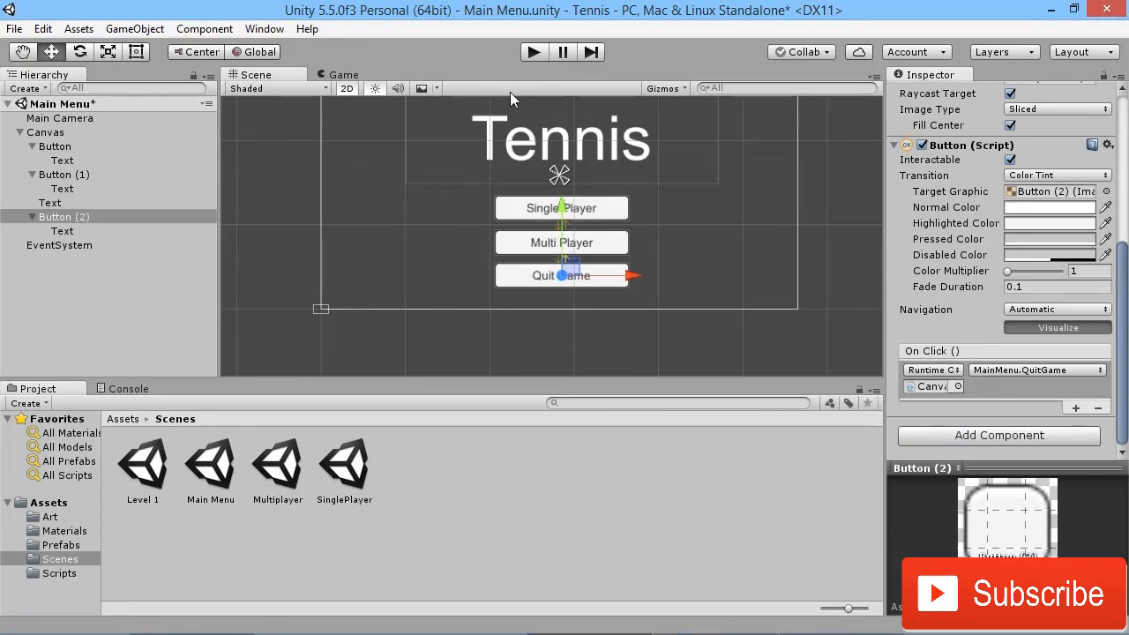
Step: Run the game, test the Quit Game and Single Player buttons, and stop play mode
click(532, 52)
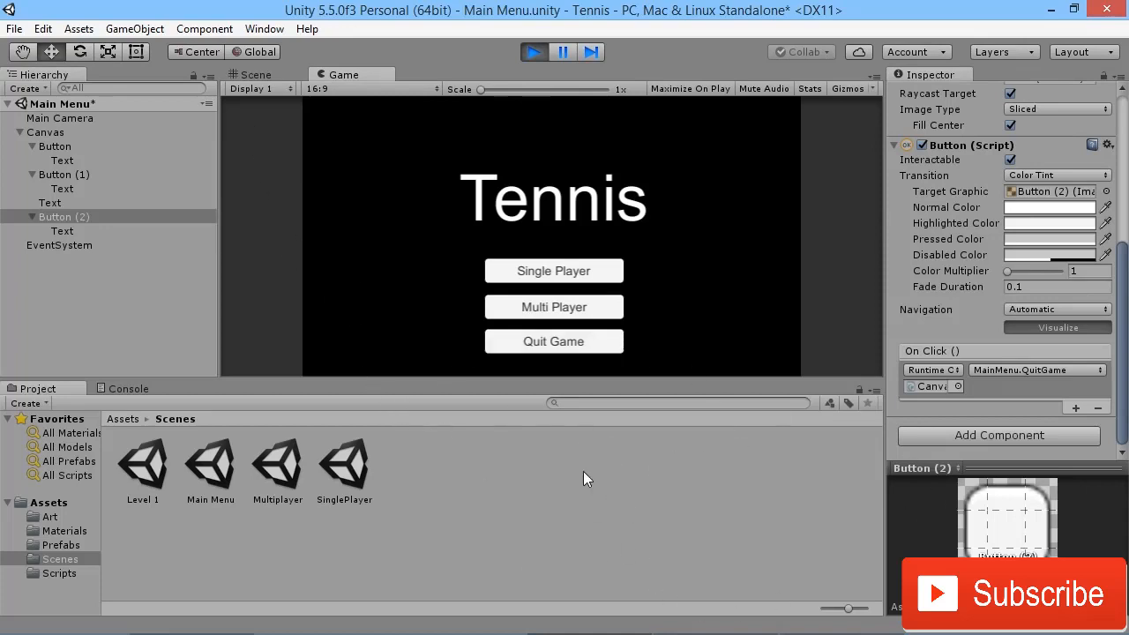
click(545, 345)
click(545, 345)
click(554, 347)
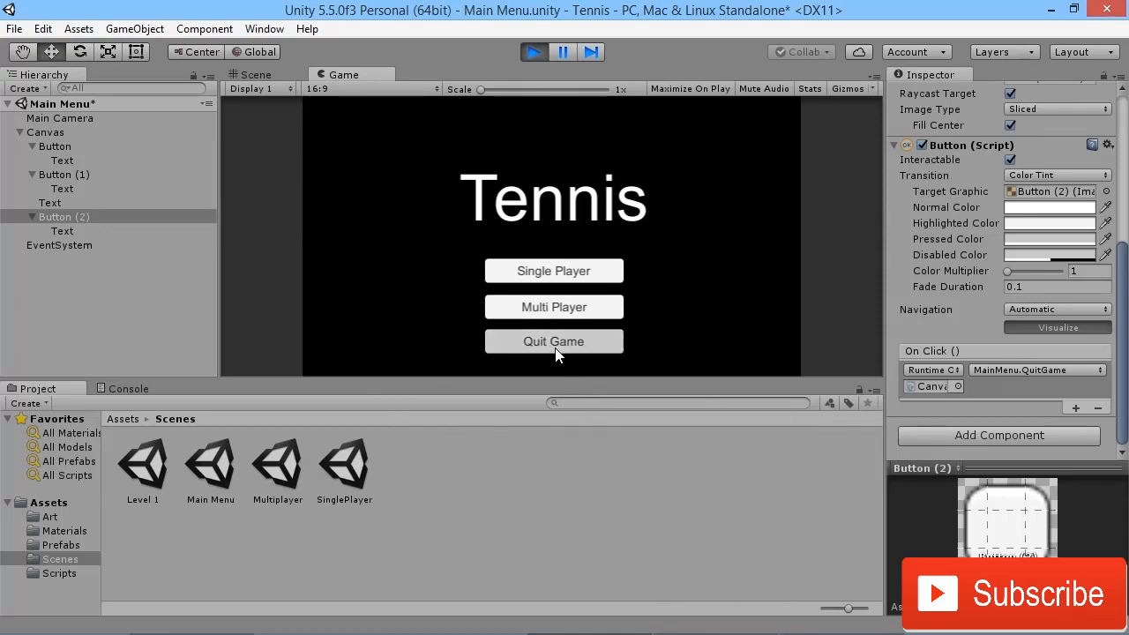
click(555, 347)
click(559, 347)
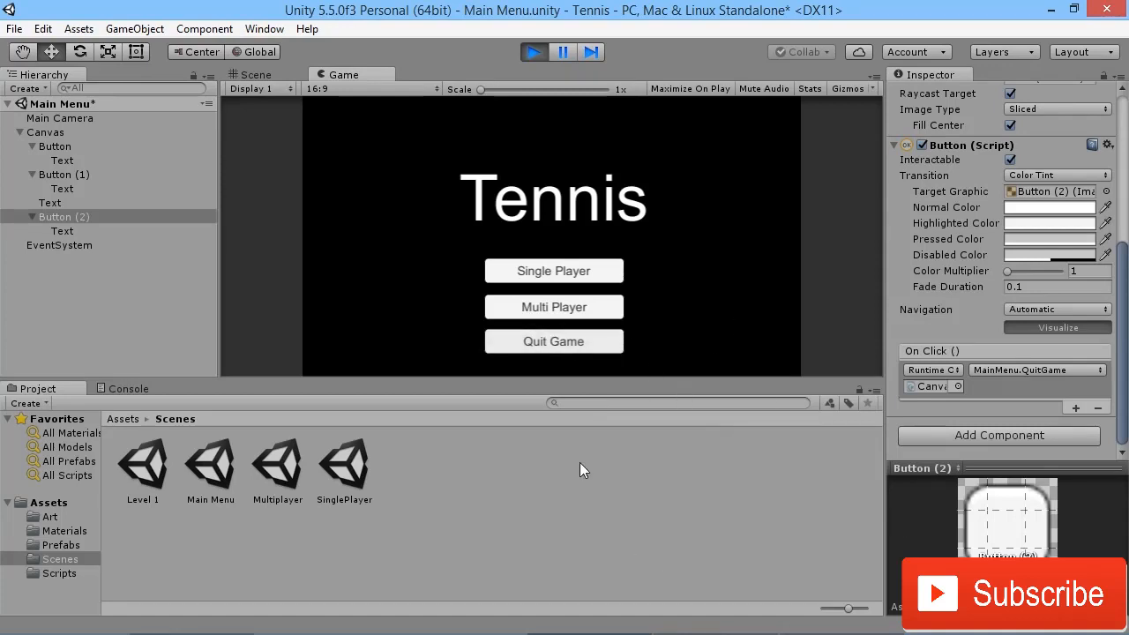
click(564, 275)
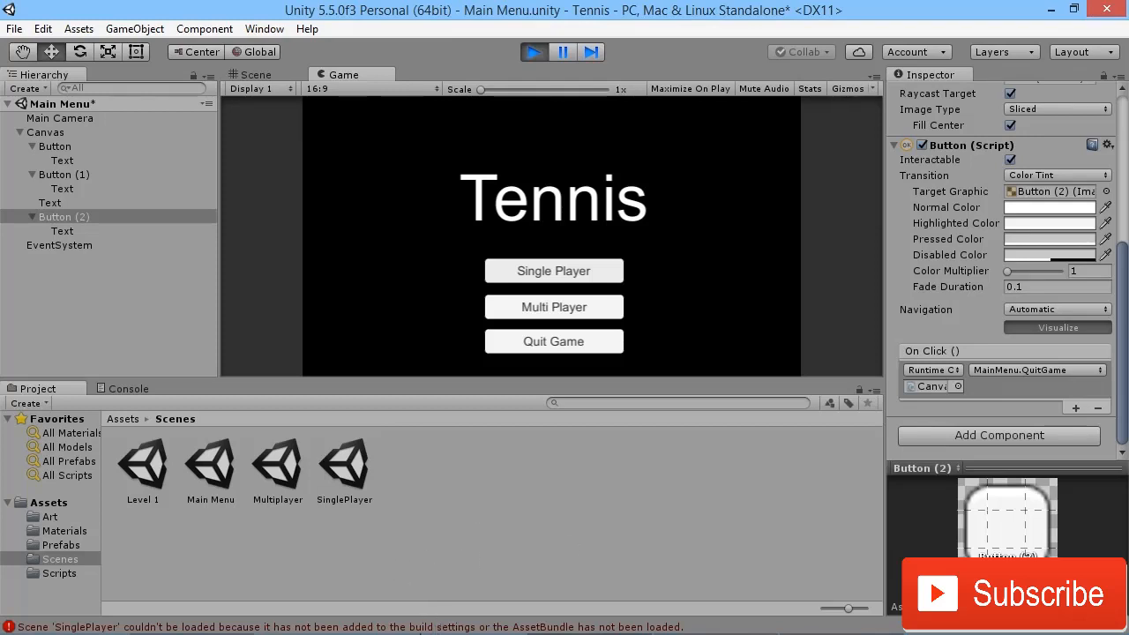
click(532, 52)
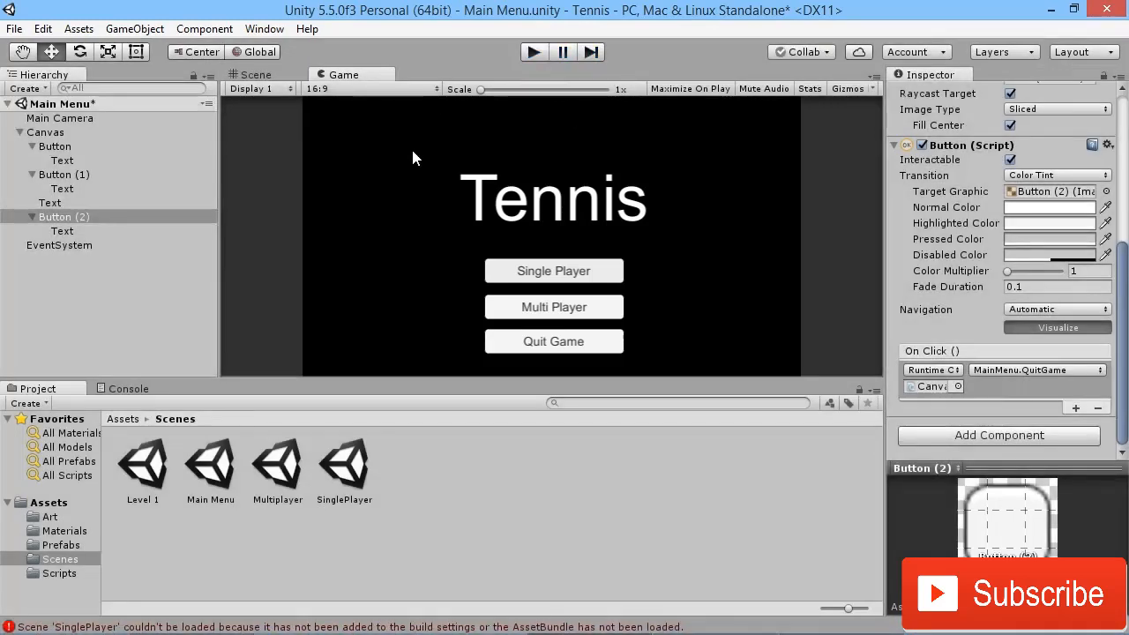
Step: Add the Main Menu, Multiplayer and SinglePlayer scenes to the build settings in that order, with Main Menu first
click(14, 29)
click(73, 205)
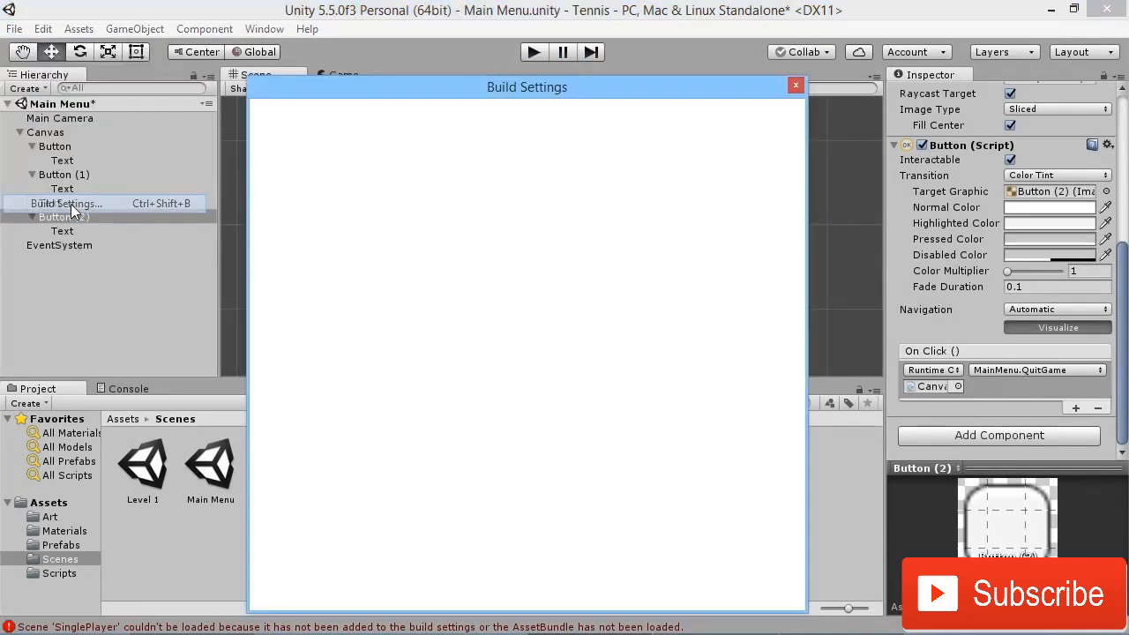
drag(443, 86, 656, 70)
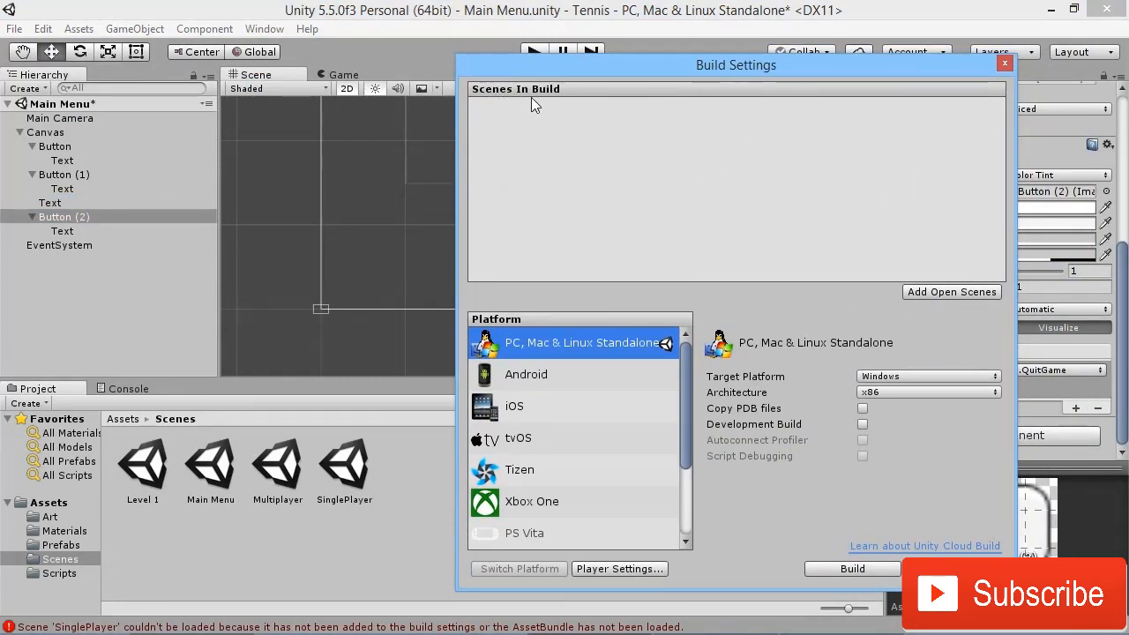
click(210, 468)
drag(212, 474, 599, 158)
drag(277, 474, 607, 195)
drag(510, 271, 509, 271)
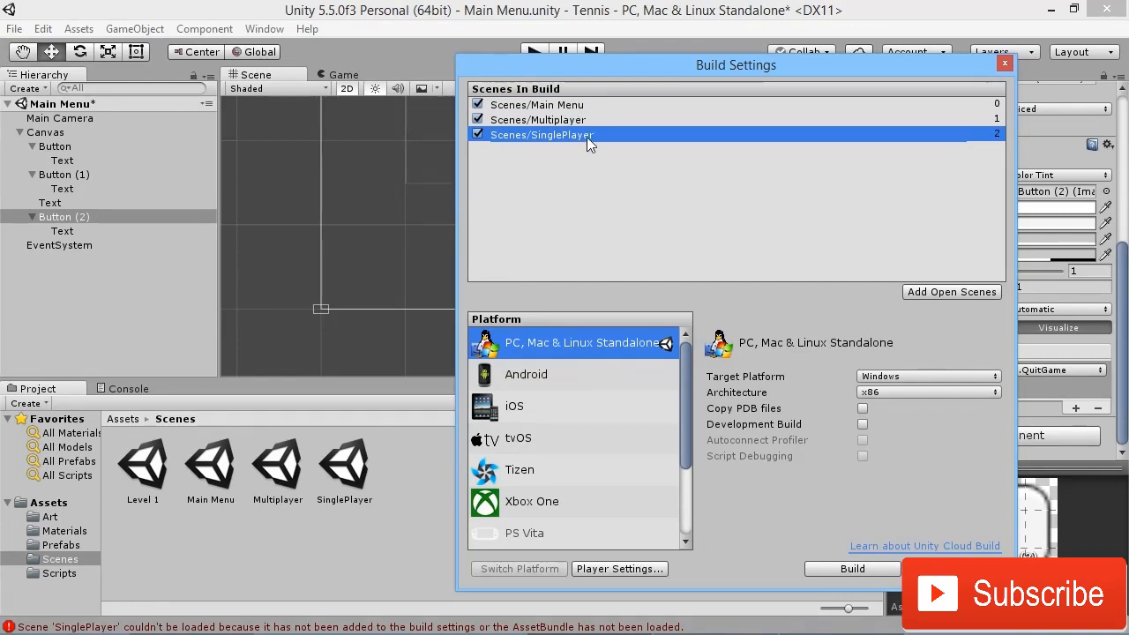
click(568, 106)
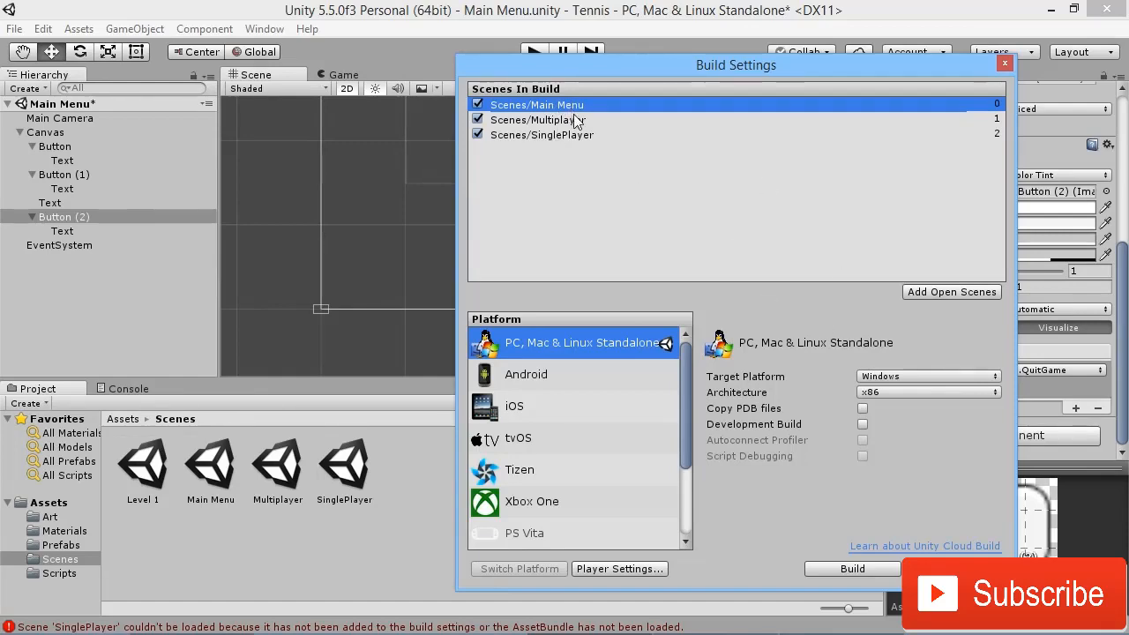
click(1004, 65)
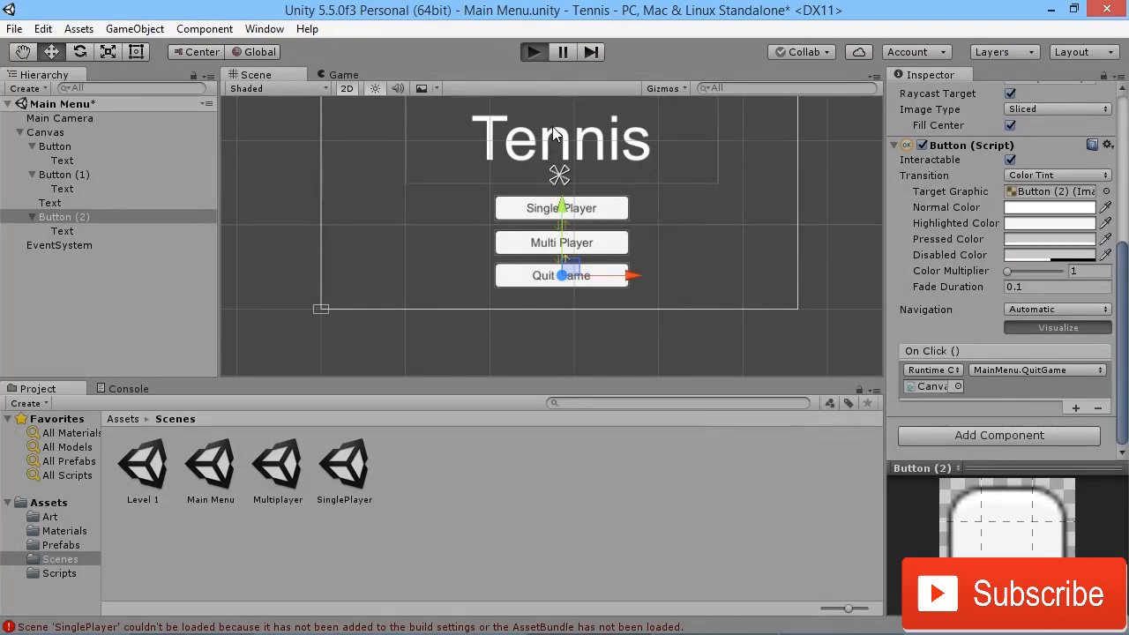
Step: Run the game, load the single-player scene from the main menu's Single Player button, and stop play mode
key(ctrl+p)
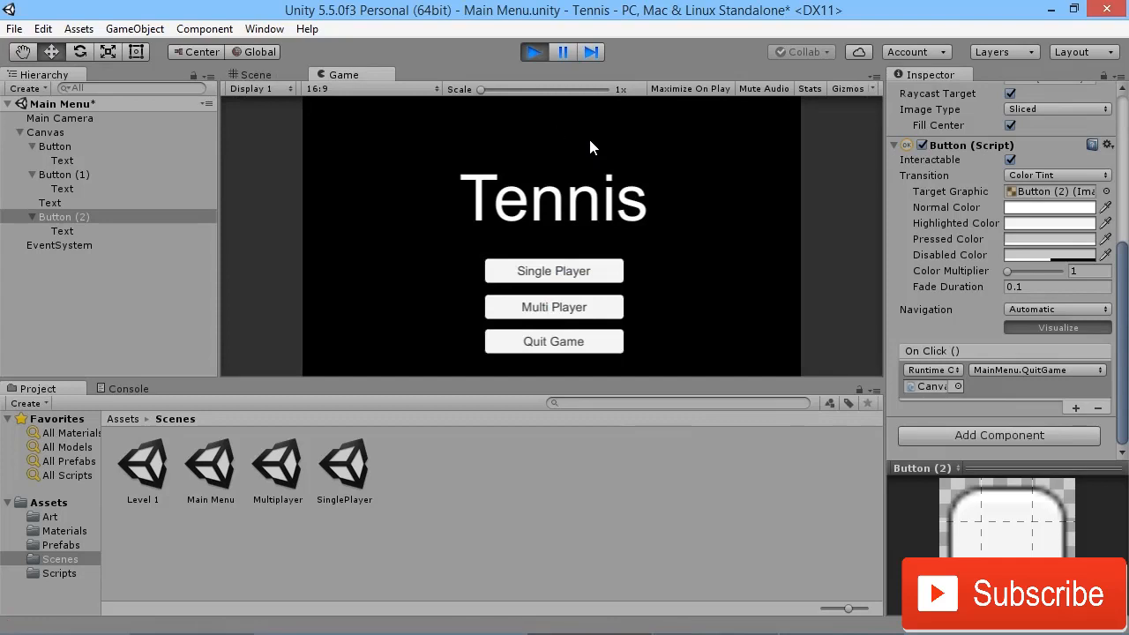
click(554, 271)
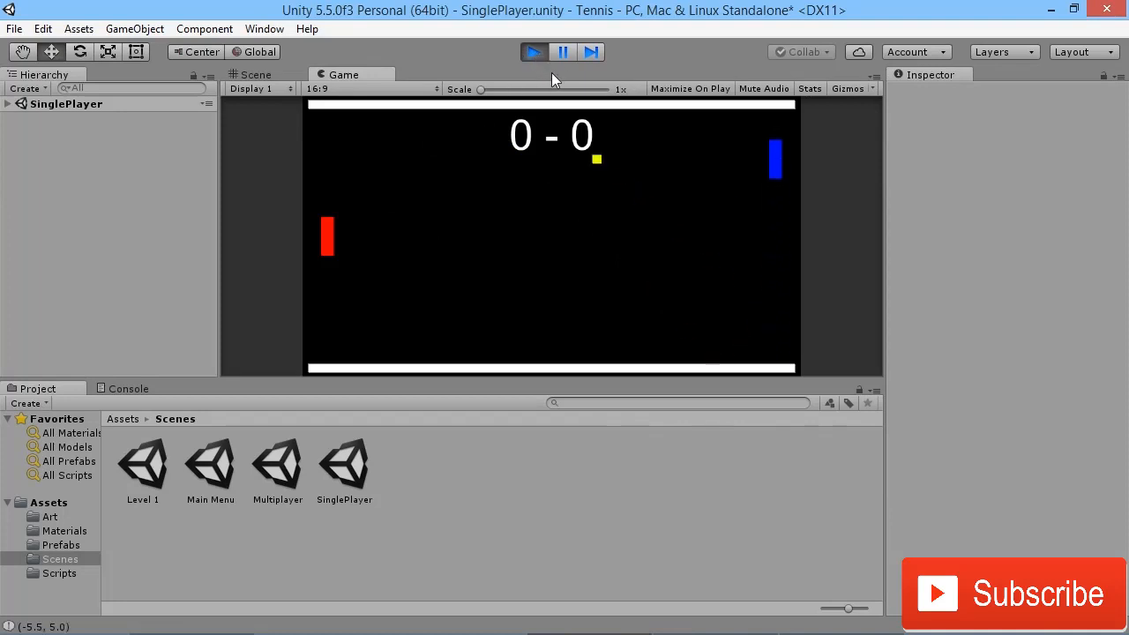
click(533, 53)
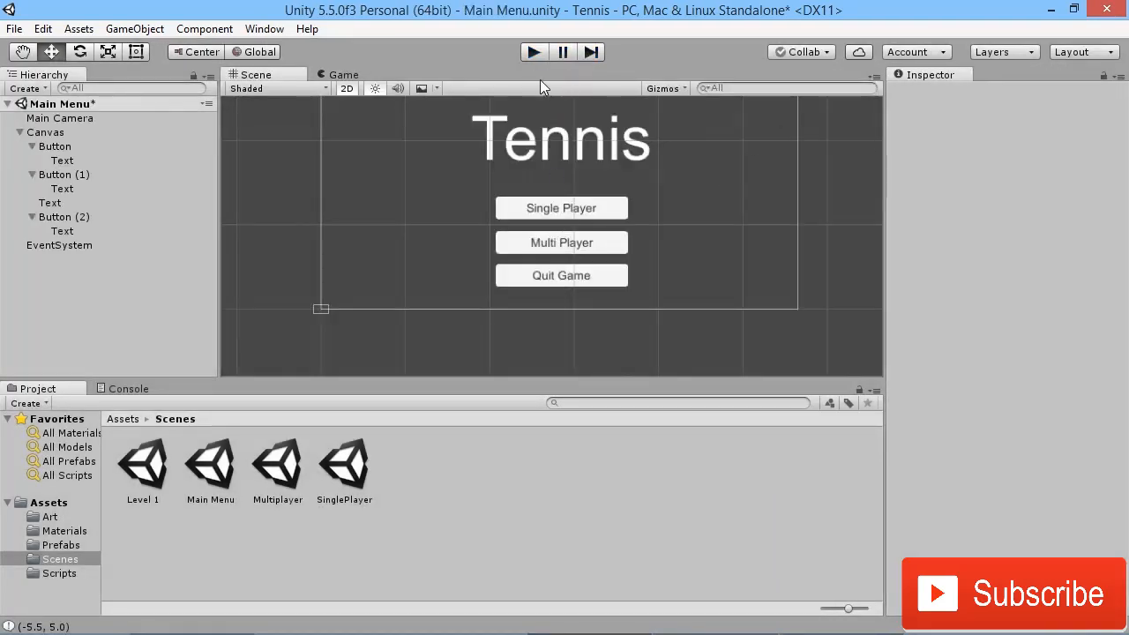
Step: Run the game, load the multiplayer scene from the main menu, play a match with both paddles until one player wins, and stop play mode
click(533, 52)
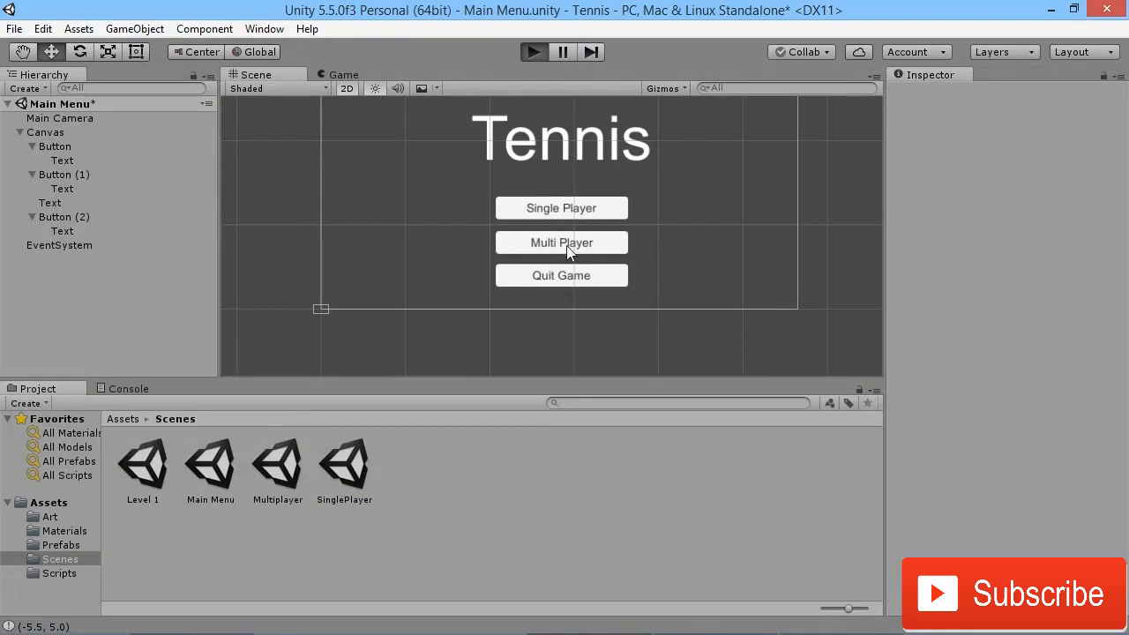
click(556, 305)
key(w)
key(Up)
key(Down)
key(s)
key(s)
key(w)
key(Up)
key(s)
key(w)
key(Down)
key(s)
key(w)
key(Up)
key(s)
key(w)
key(Down)
key(s)
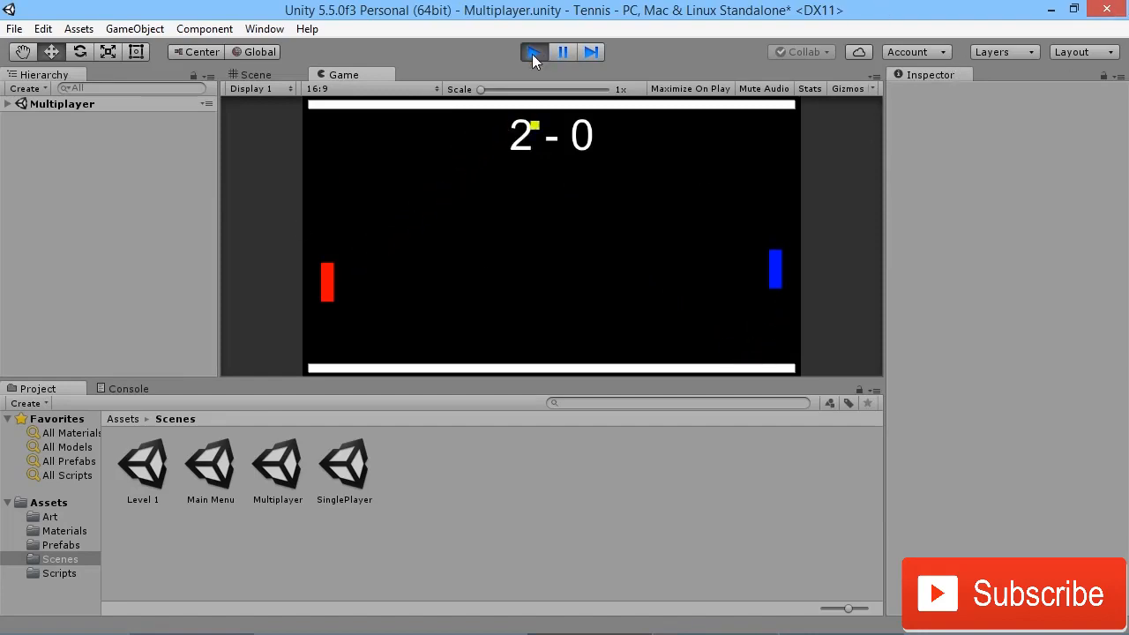
key(w)
key(s)
key(w)
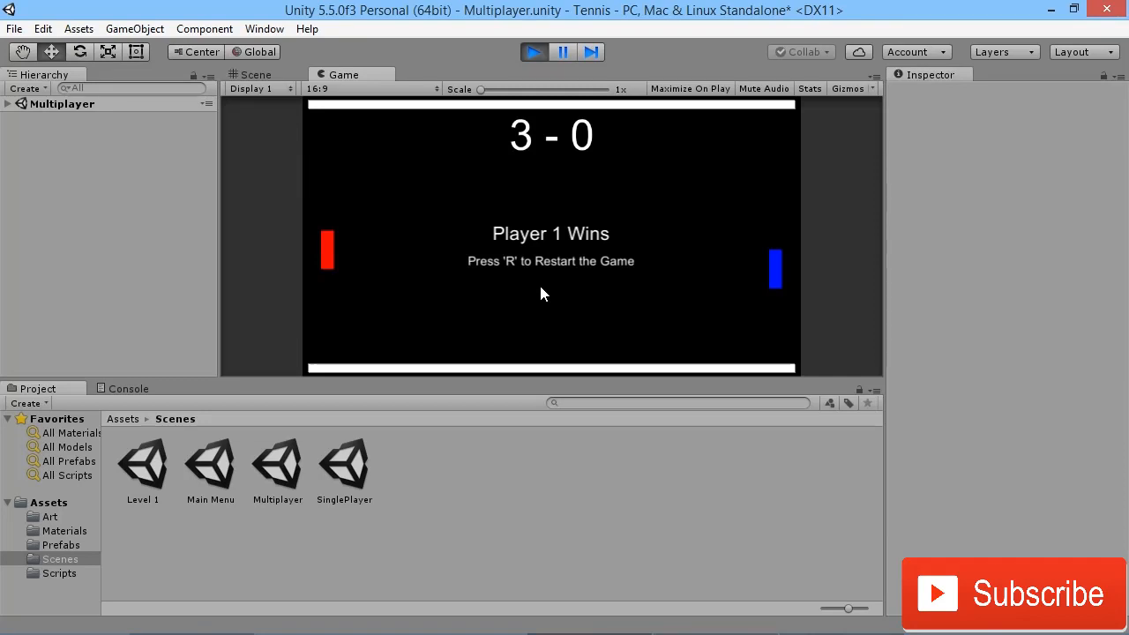
click(532, 52)
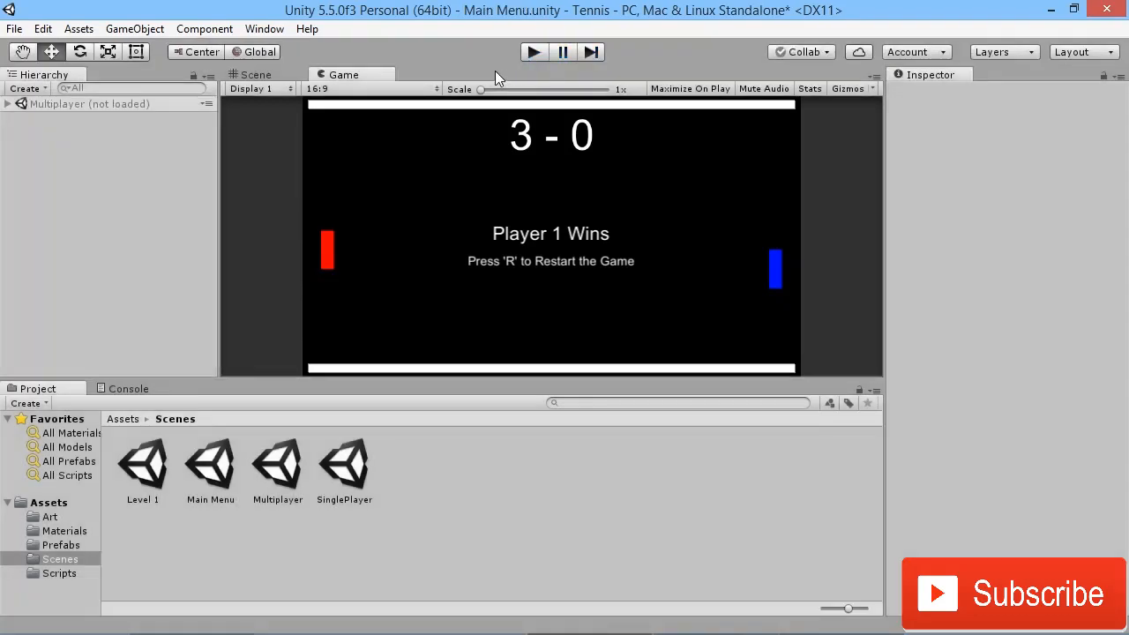